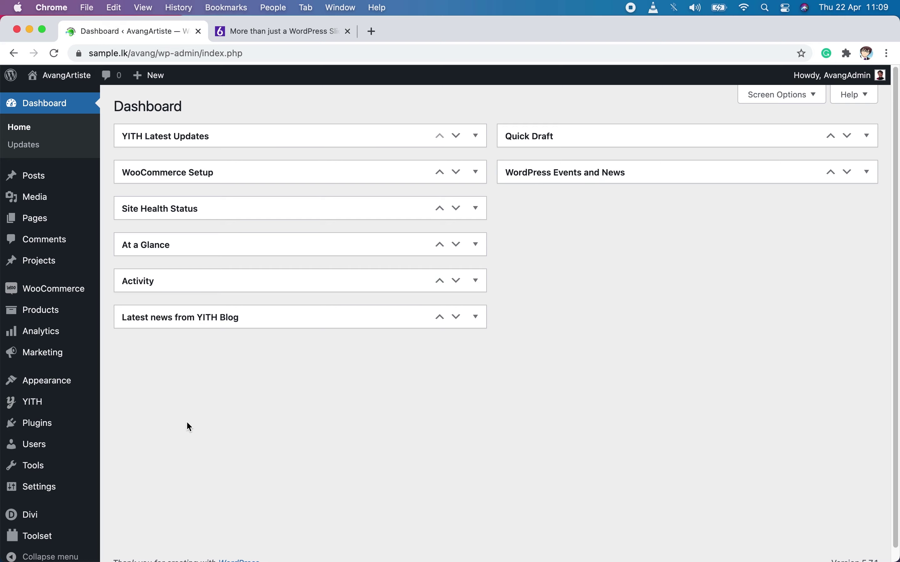
- Open the pricing page on the Slider Revolution site and review the yearly payment plans
left_click(287, 37)
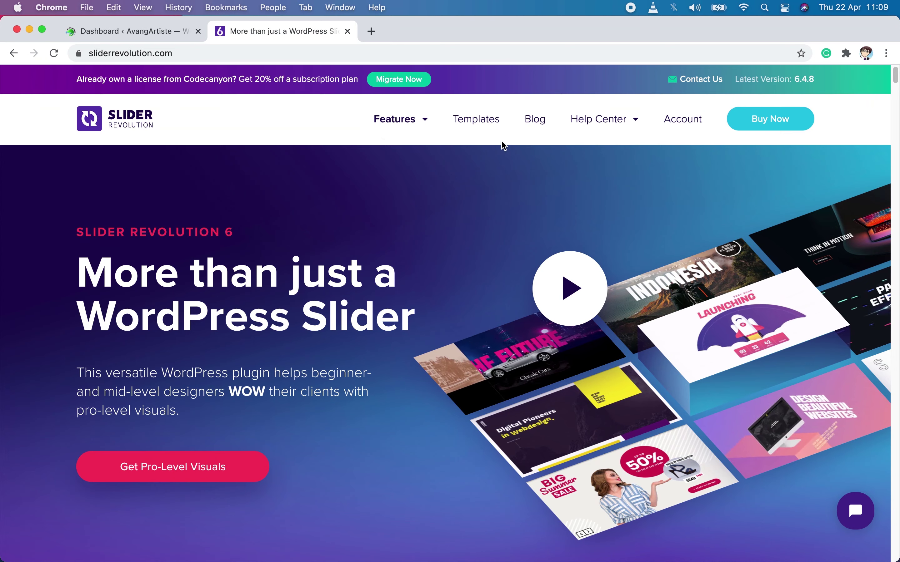
left_click(766, 119)
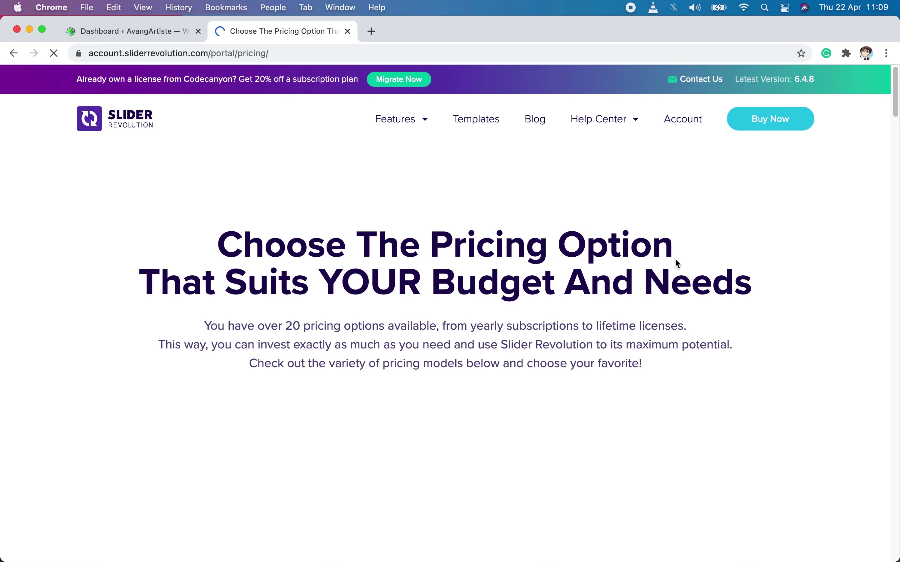
scroll(673, 257, "down", 5)
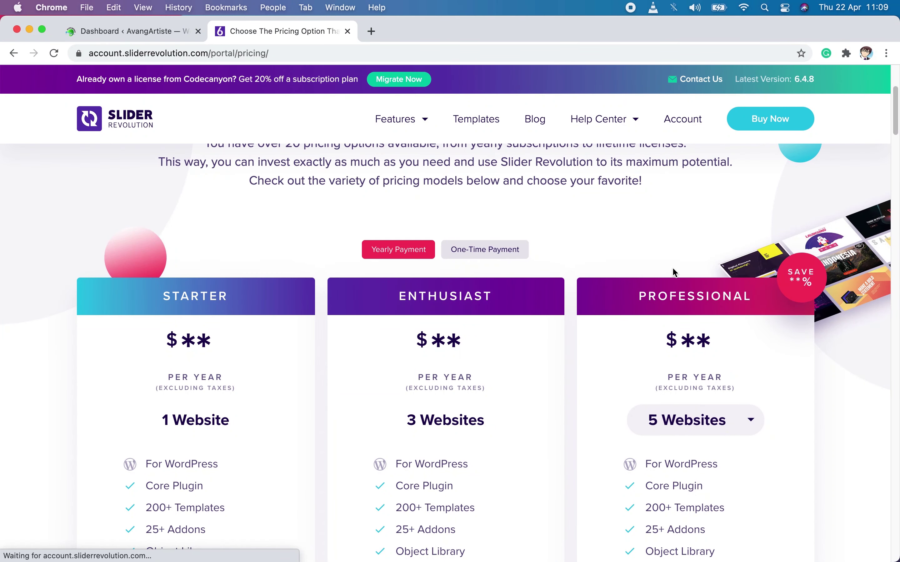
- Return to the WordPress admin, upload revslider_v6.4.8.zip from the Qualon folder as a new plugin, and install it
left_click(131, 37)
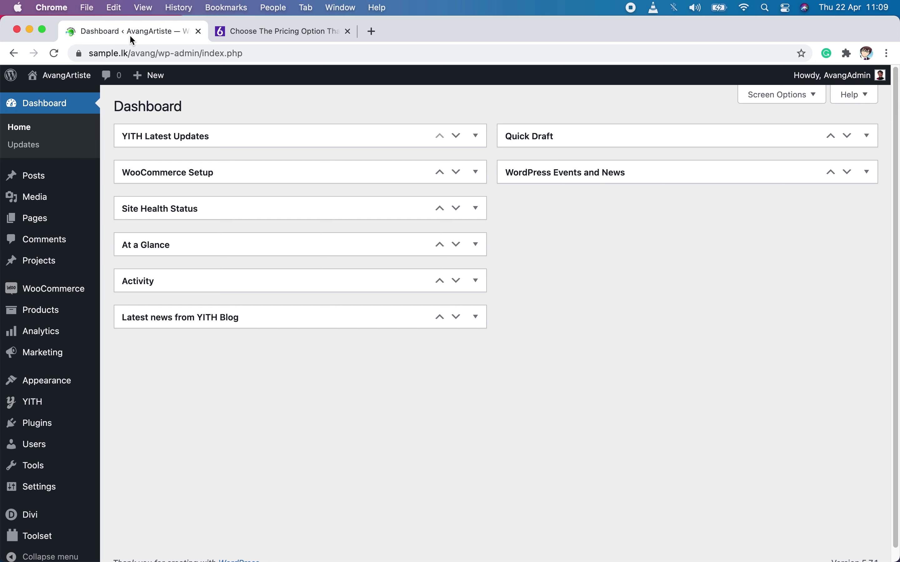
mouse_move(48, 427)
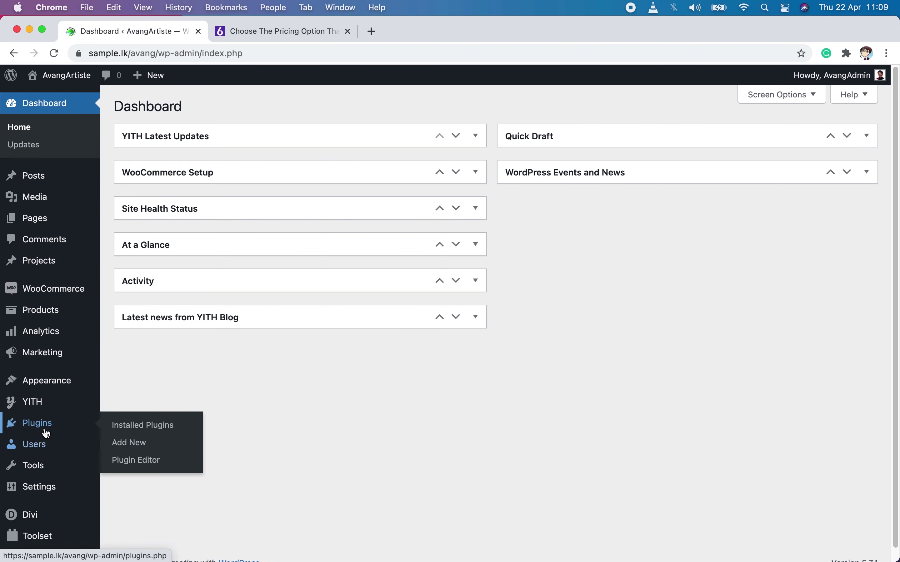
left_click(131, 443)
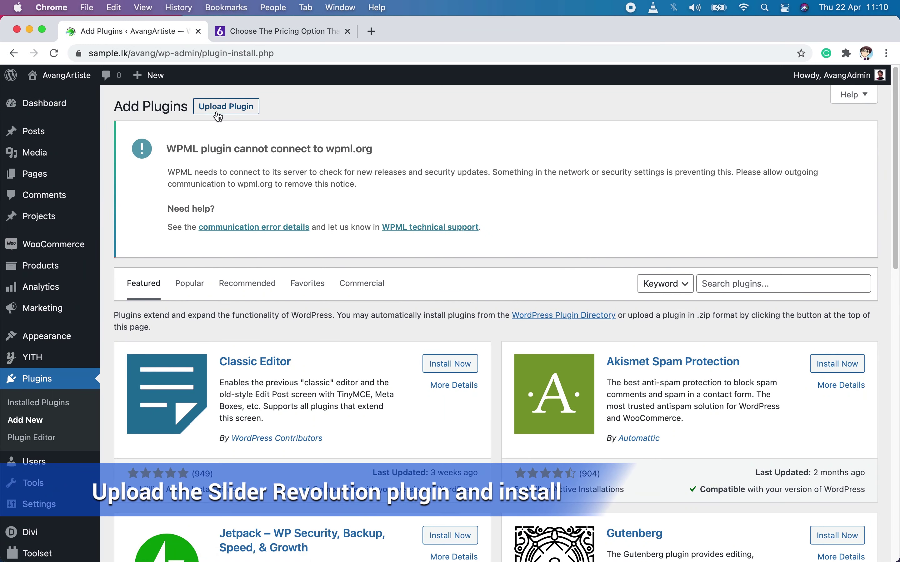
left_click(218, 113)
left_click(406, 371)
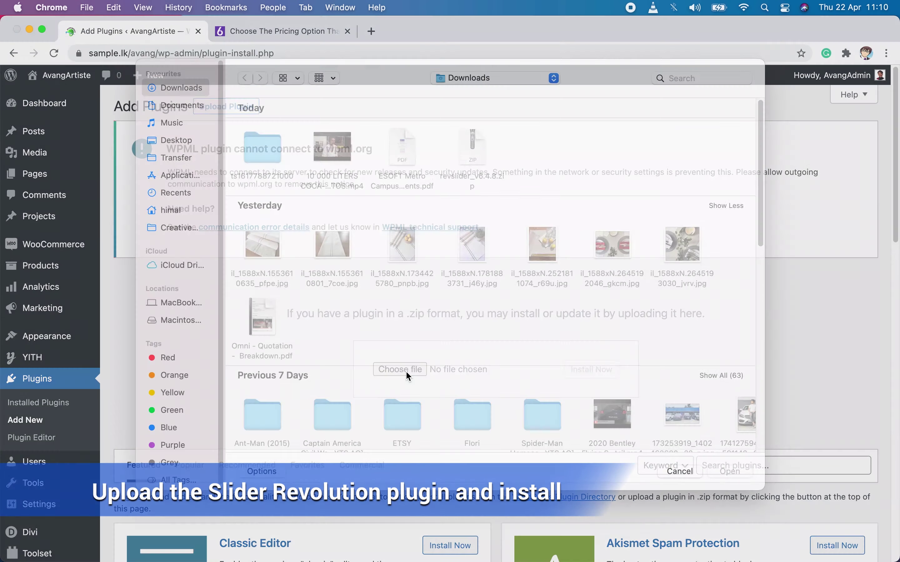
double_click(252, 154)
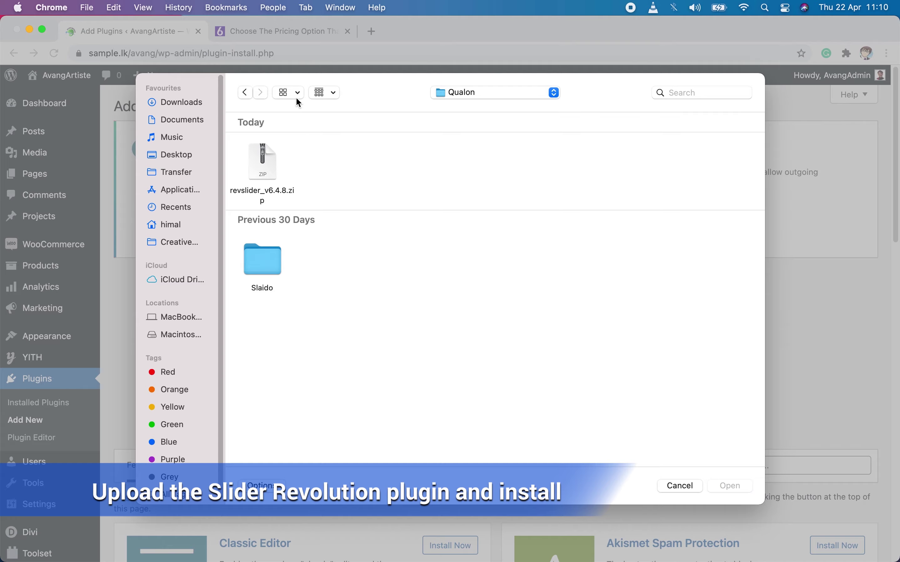
double_click(264, 163)
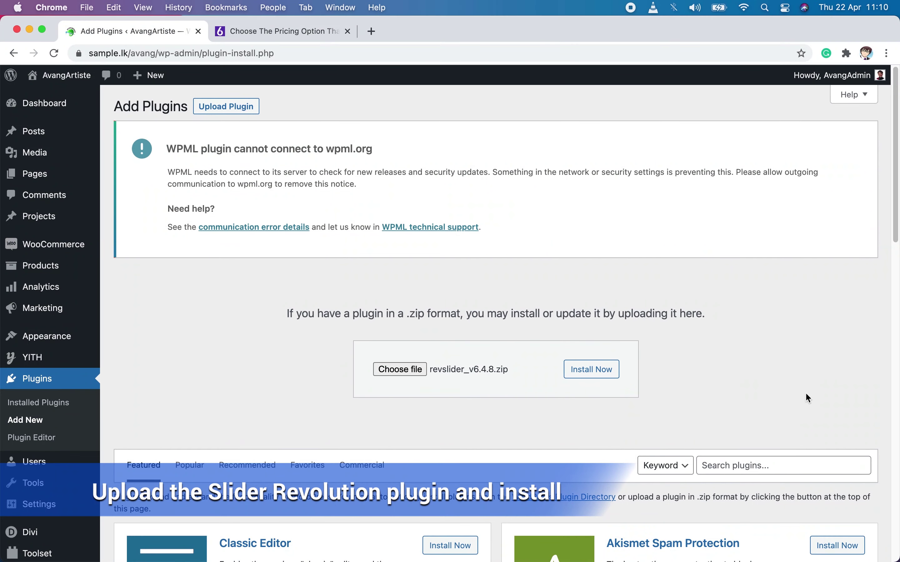
left_click(586, 370)
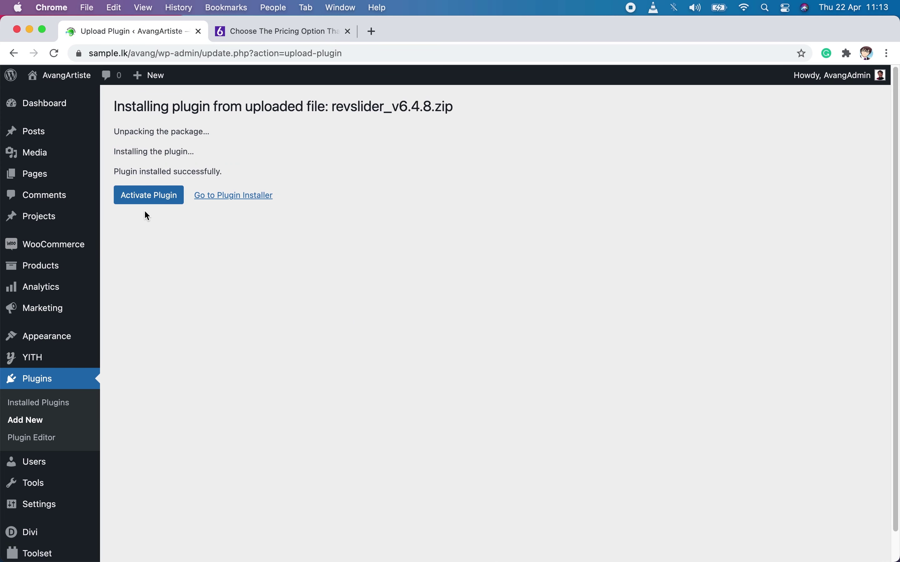
- Activate the installed plugin and open the Slider Revolution modules page
left_click(148, 197)
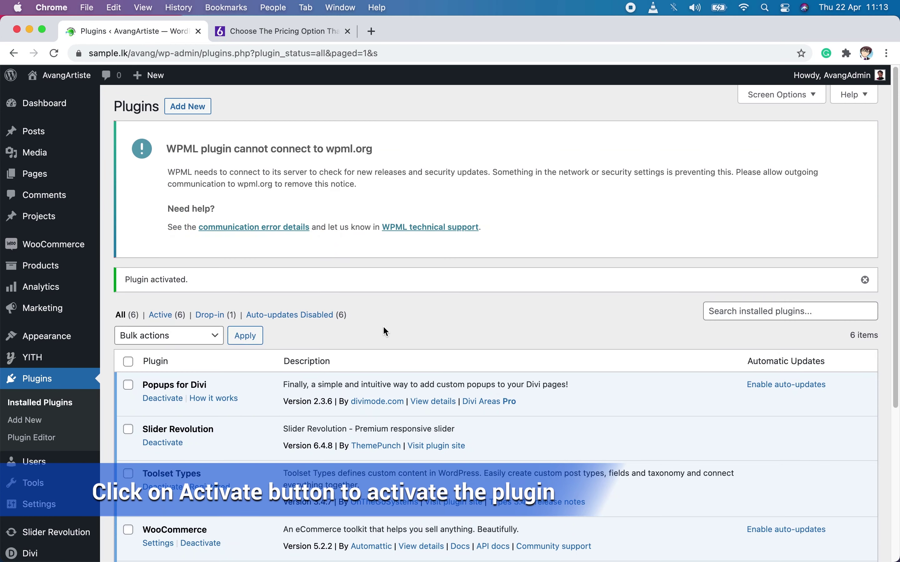
scroll(519, 346, "down", 5)
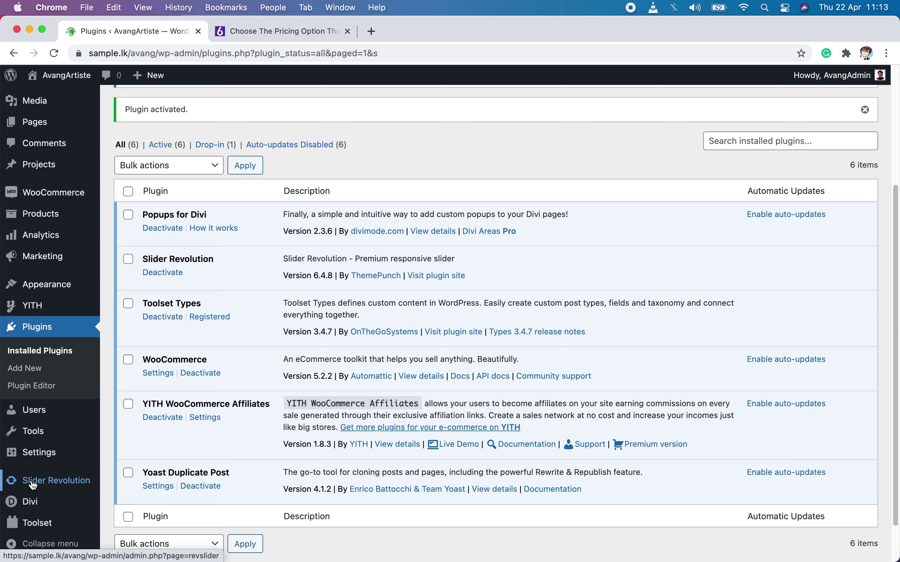
left_click(55, 486)
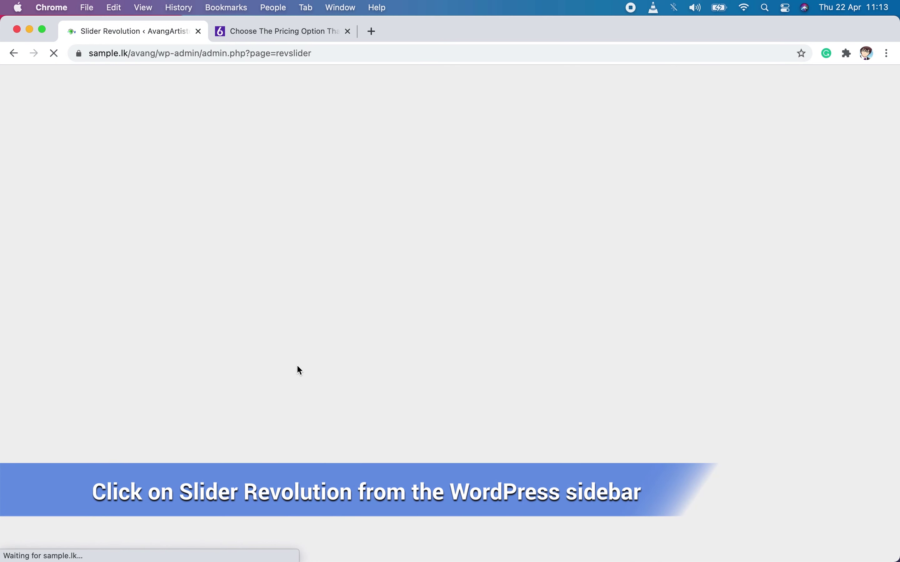
scroll(718, 370, "down", 5)
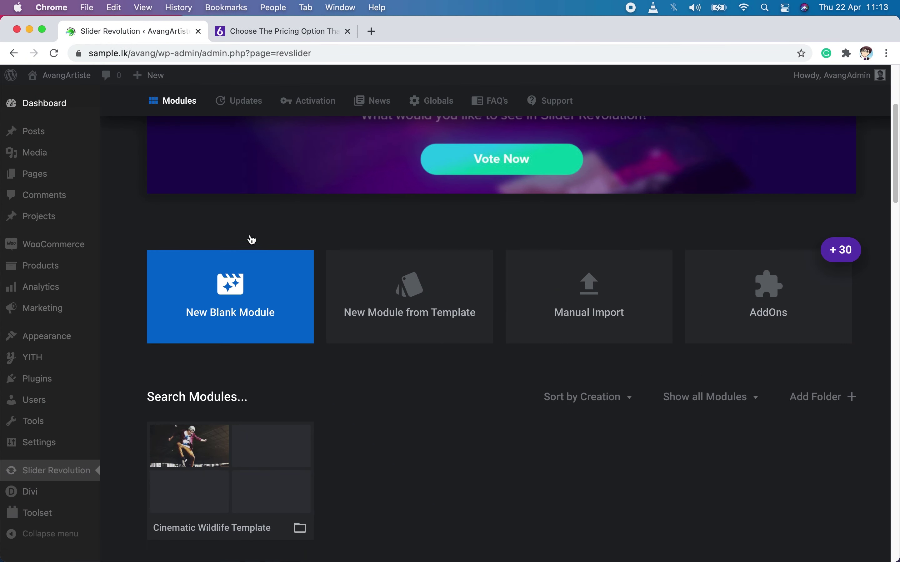
left_click(268, 314)
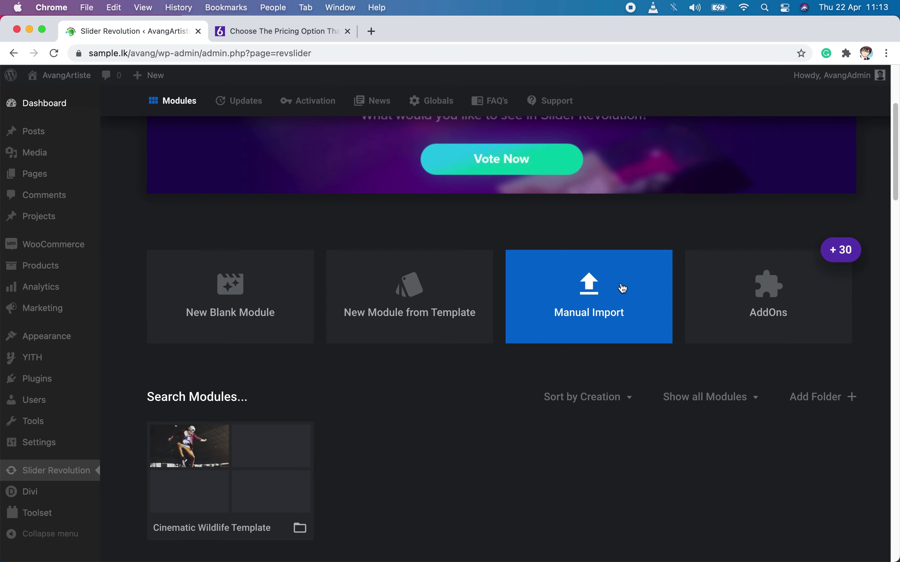
- Start a manual module import and switch to Finder to show the Qualon folder
left_click(596, 281)
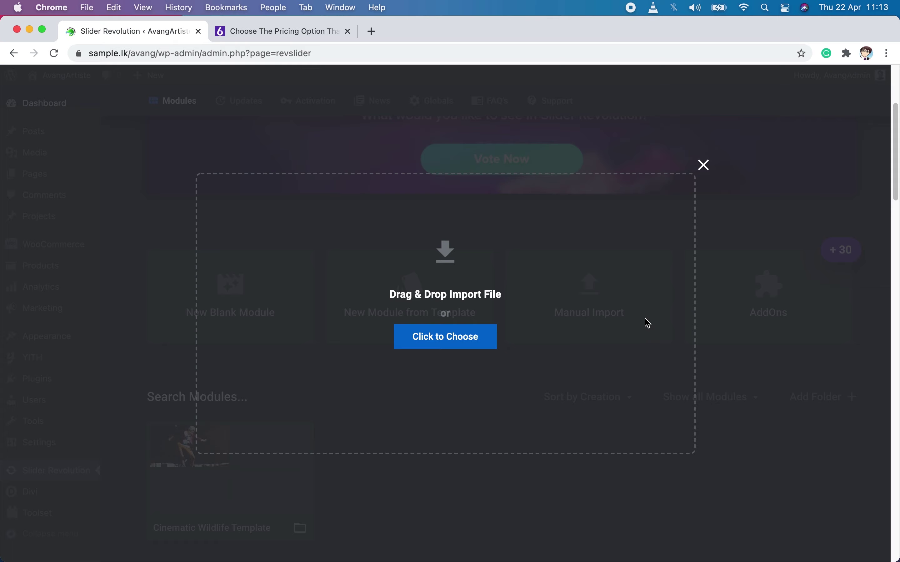
mouse_move(459, 560)
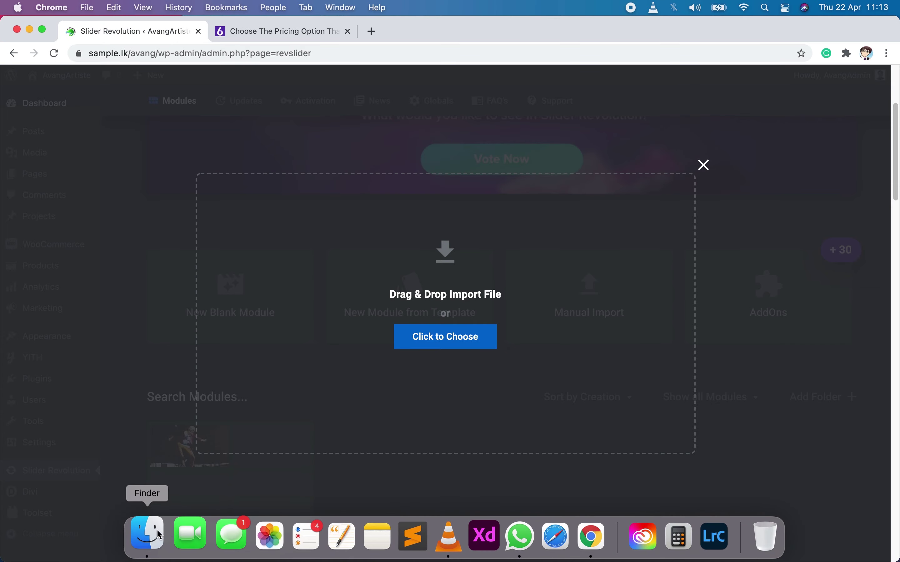
left_click(145, 534)
left_click_drag(200, 119, 198, 141)
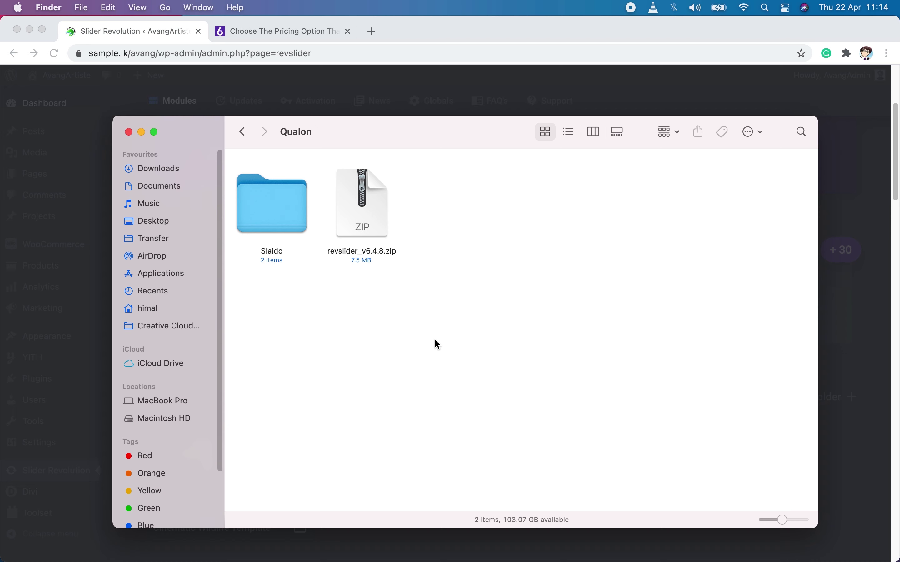
- Open the reference folder inside Slaido and view the template image slaido_01.jpg, closing it when done
left_click(260, 201)
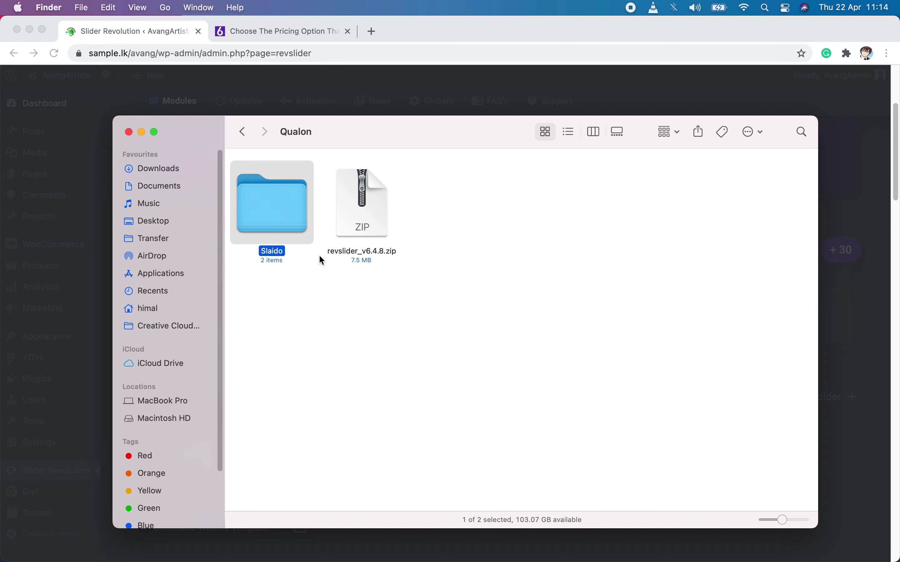
double_click(266, 199)
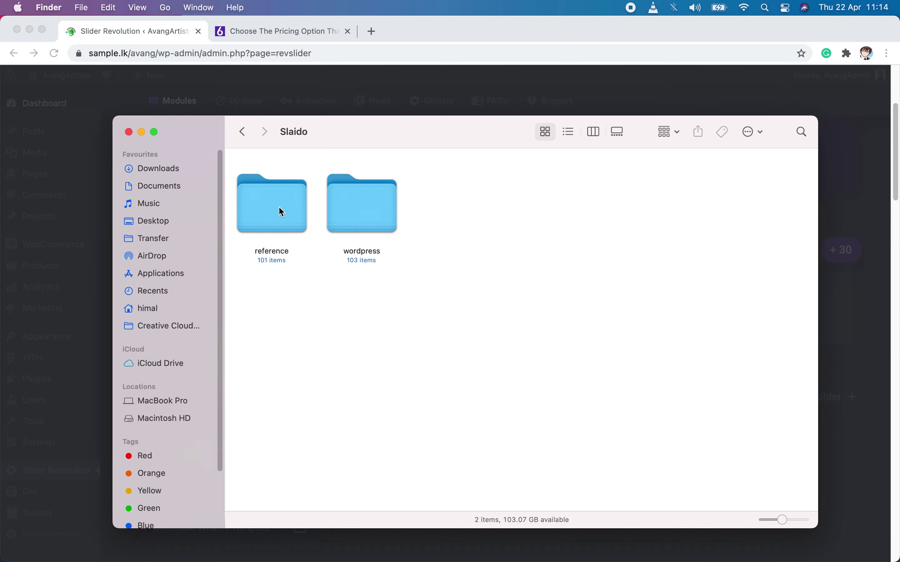
double_click(267, 197)
double_click(267, 199)
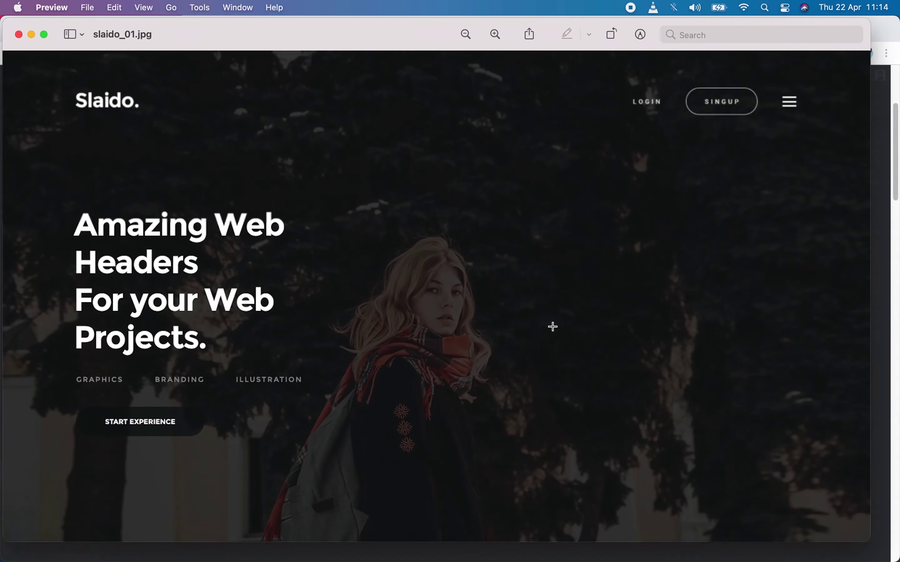
left_click(19, 34)
left_click(373, 185)
- Import slaido_03.zip from Slaido's wordpress folder into Slider Revolution as a module
left_click(243, 131)
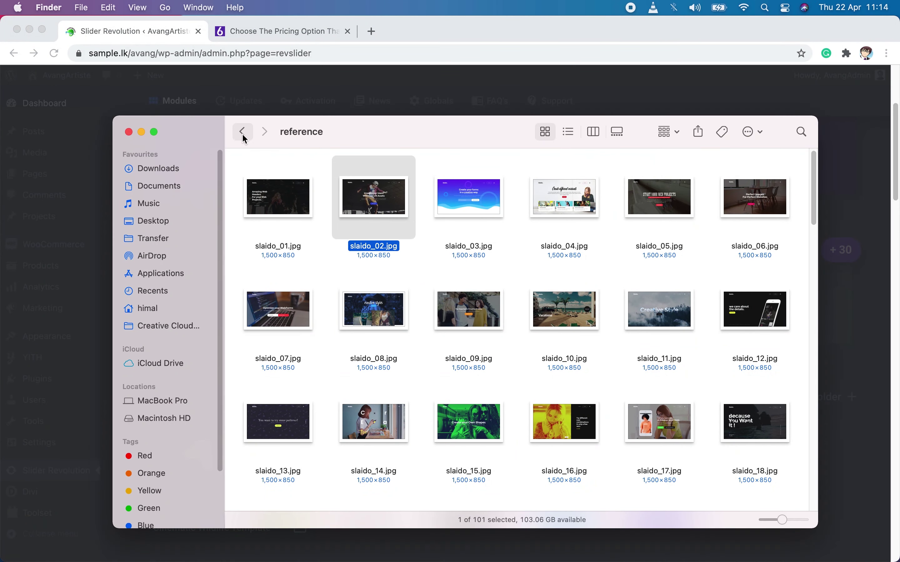
left_click(385, 211)
double_click(385, 211)
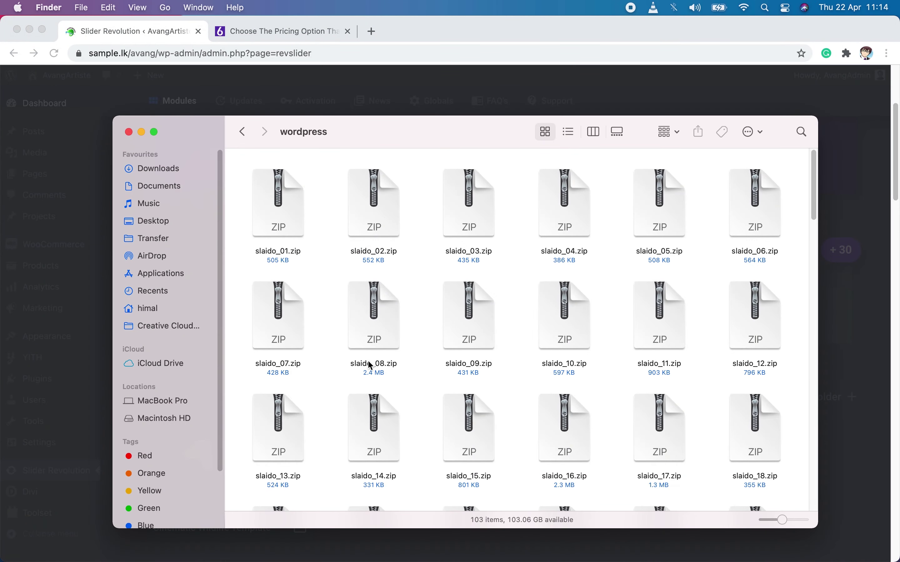
left_click(383, 219)
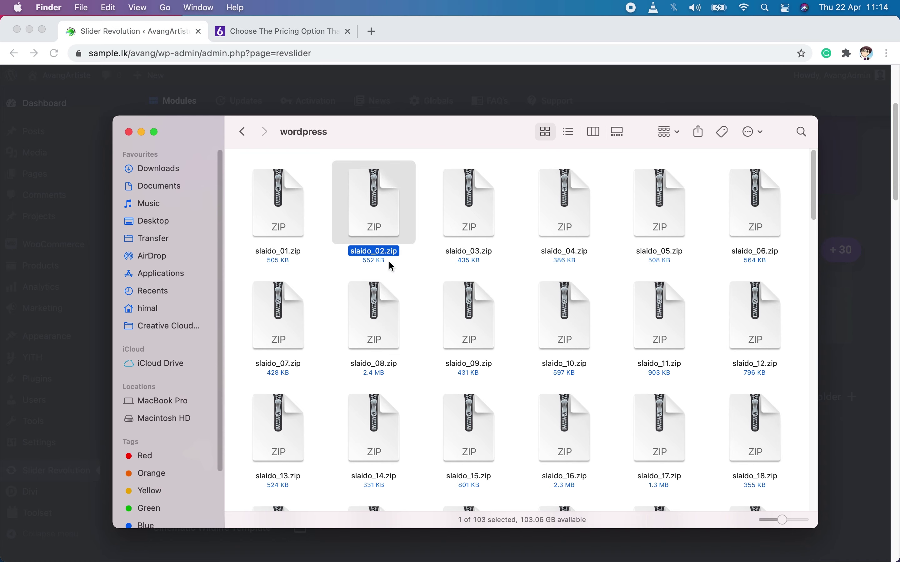
left_click(458, 218)
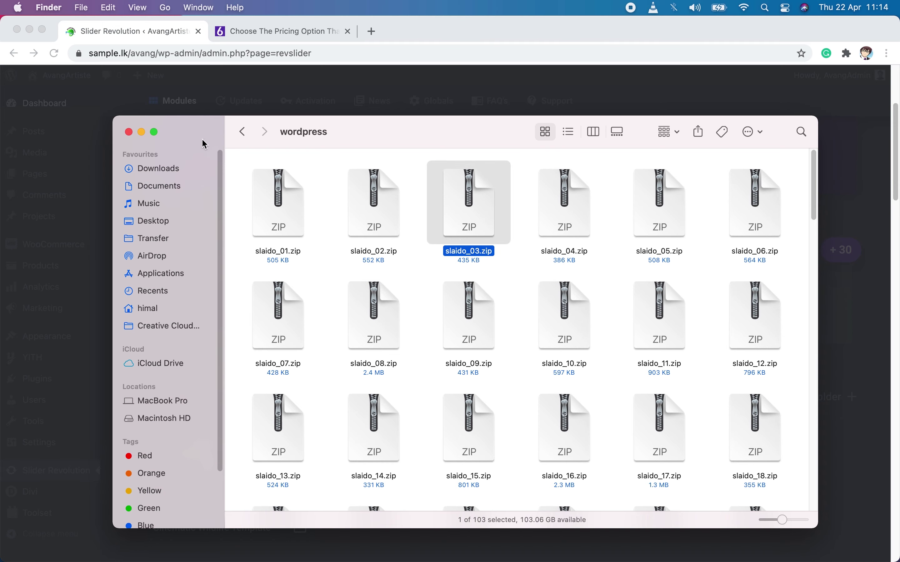
left_click_drag(204, 143, 309, 388)
left_click_drag(573, 447, 405, 318)
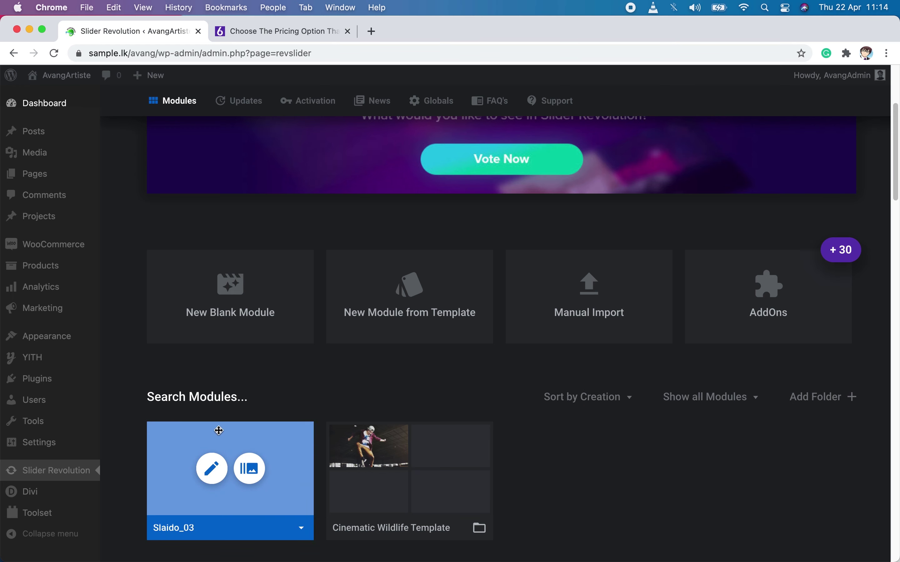
- Preview the Slaido_03 module, advance to another slide, and return to the module in the overview
scroll(354, 350, "down", 2)
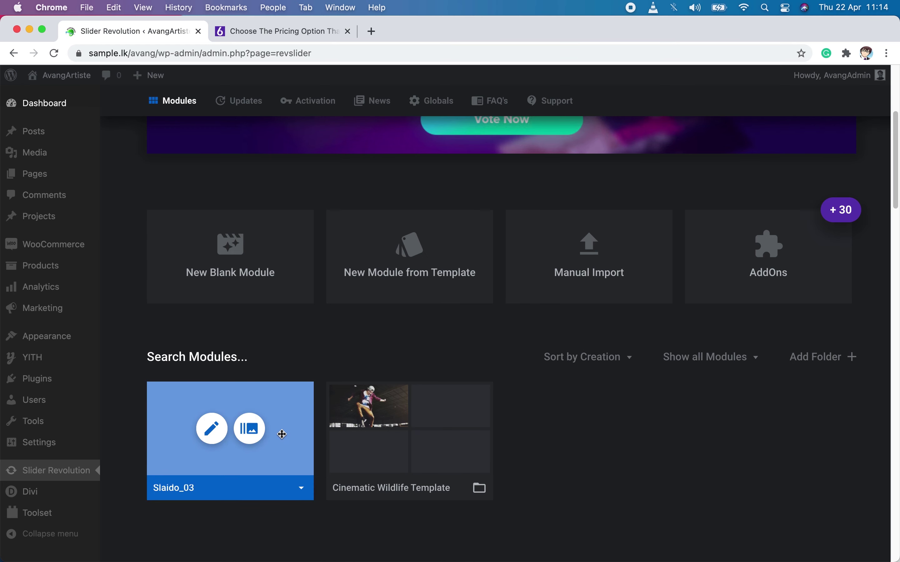
left_click(301, 490)
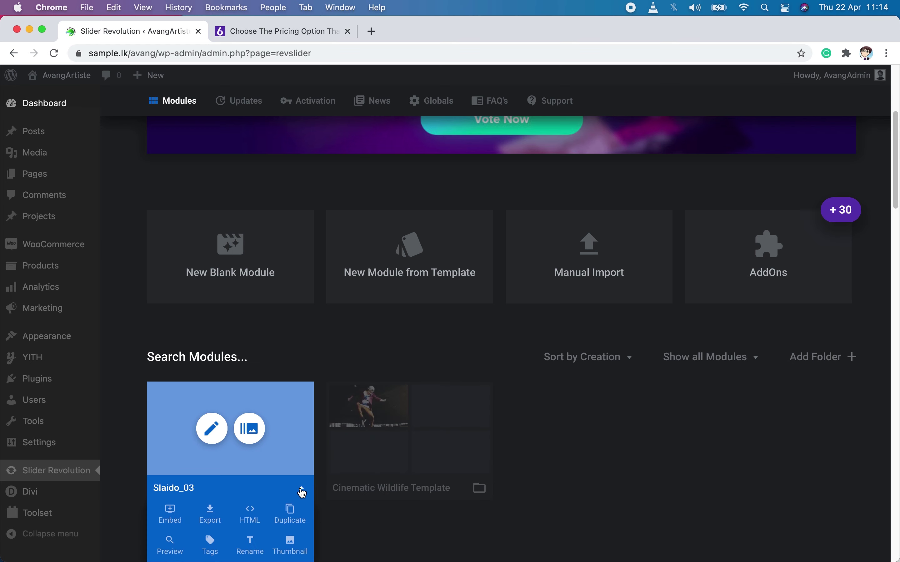
scroll(301, 489, "down", 3)
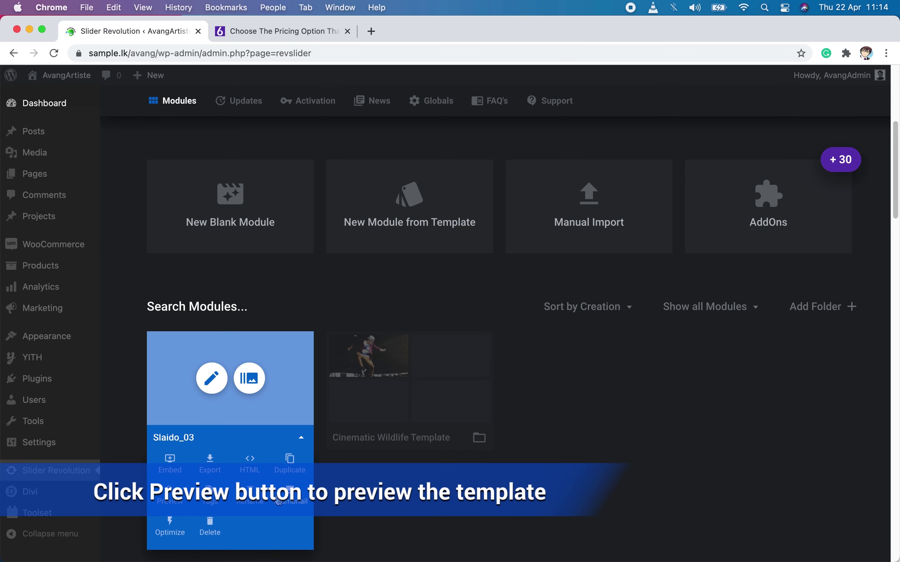
left_click(171, 502)
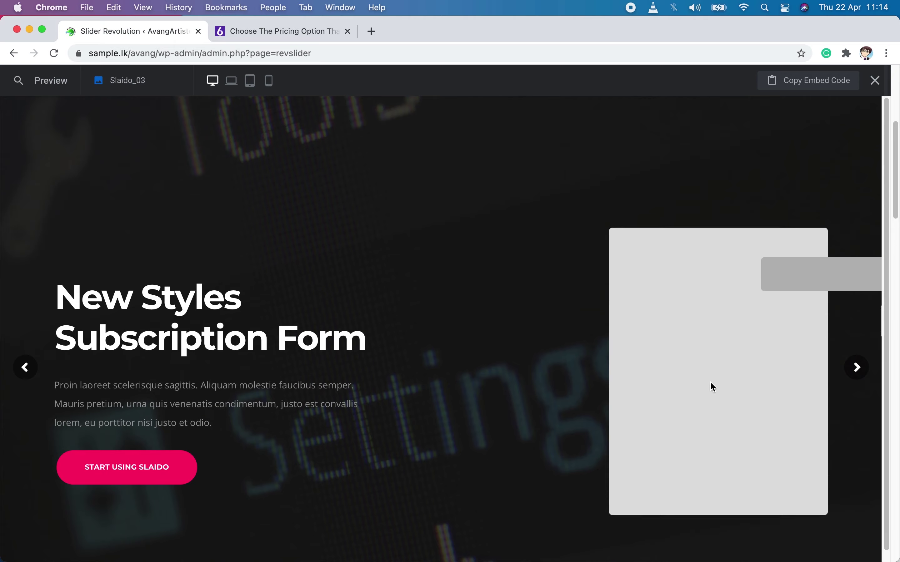
left_click(859, 370)
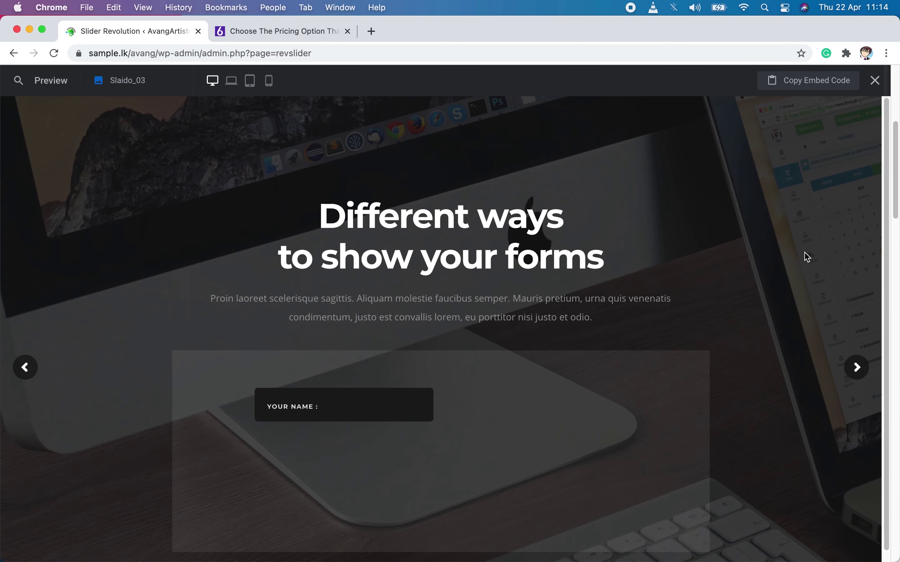
scroll(801, 238, "down", 2)
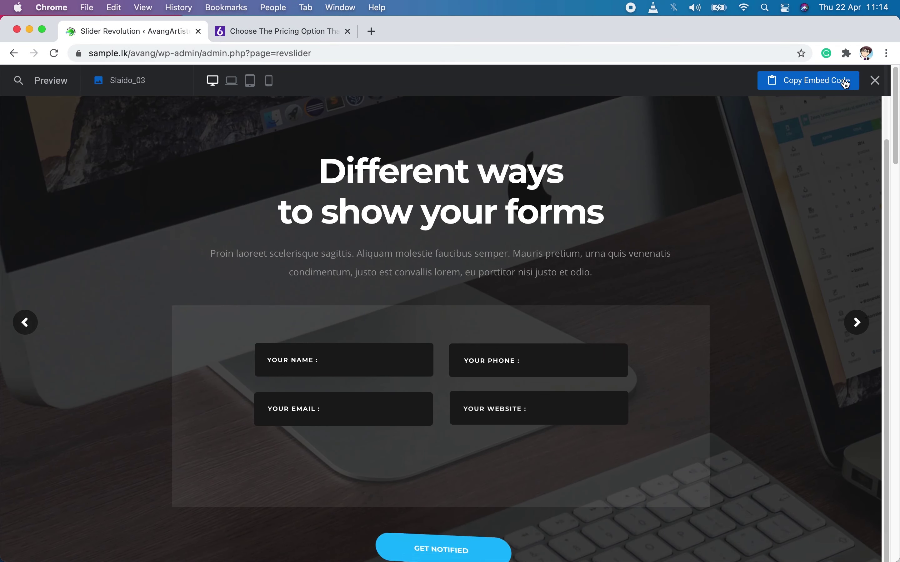
left_click(876, 82)
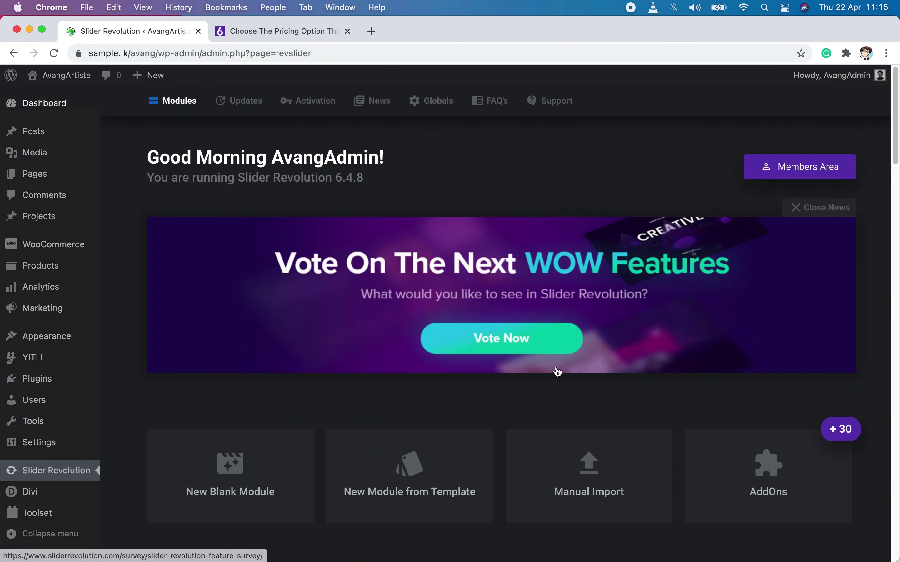
scroll(532, 361, "down", 5)
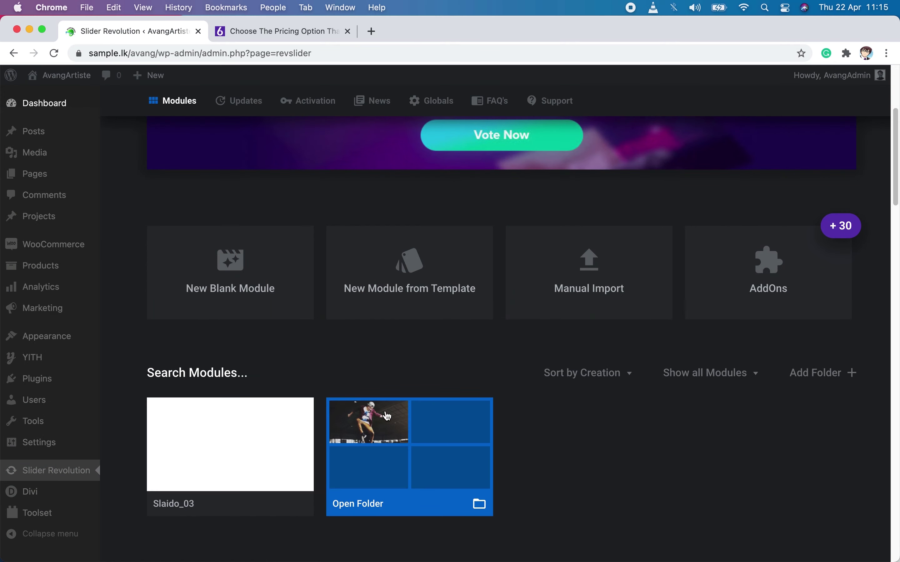
mouse_move(266, 452)
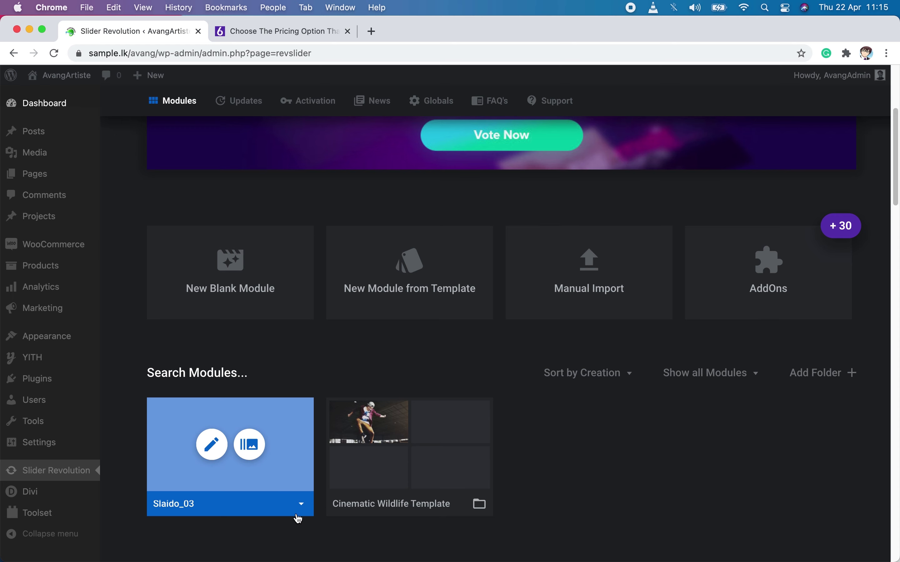
- Open the embedding codes of the Slaido_03 module
left_click(302, 505)
scroll(332, 433, "down", 3)
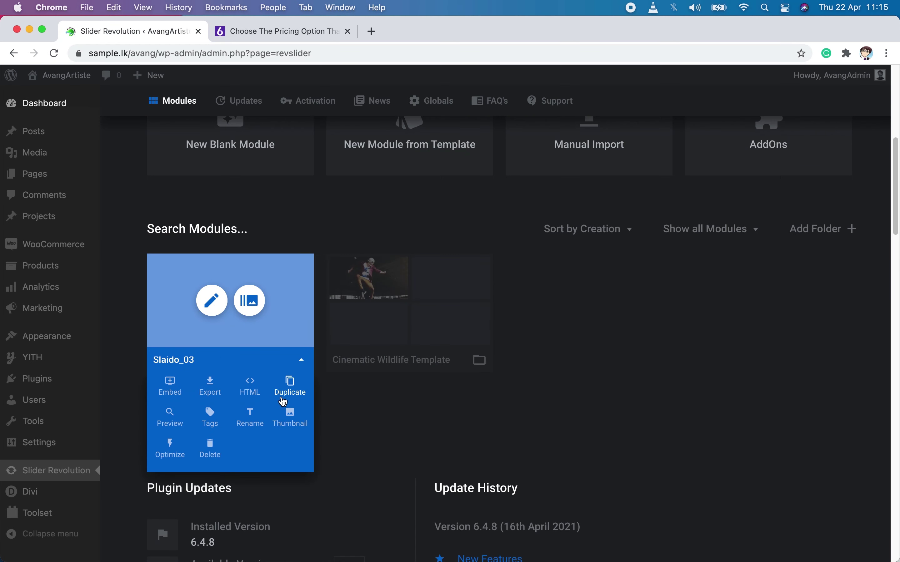
left_click(175, 387)
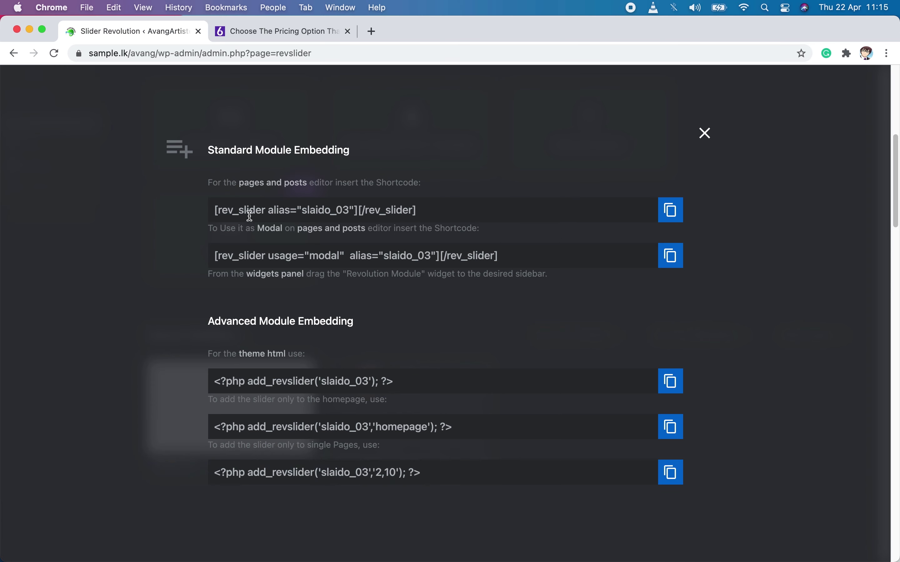
- Examine the standard shortcodes for page and modal use, and the PHP codes for theme HTML, the homepage and single pages
left_click_drag(452, 211, 151, 215)
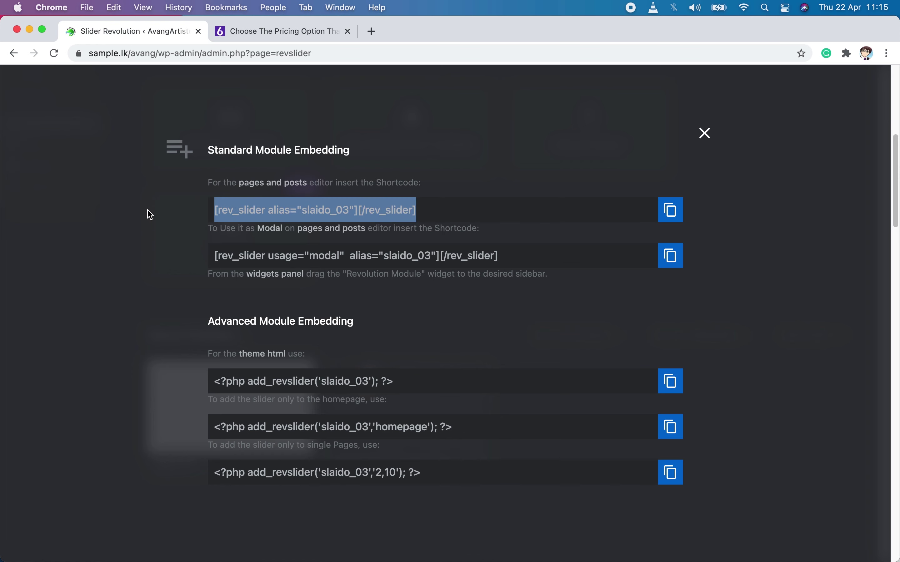
left_click(463, 212)
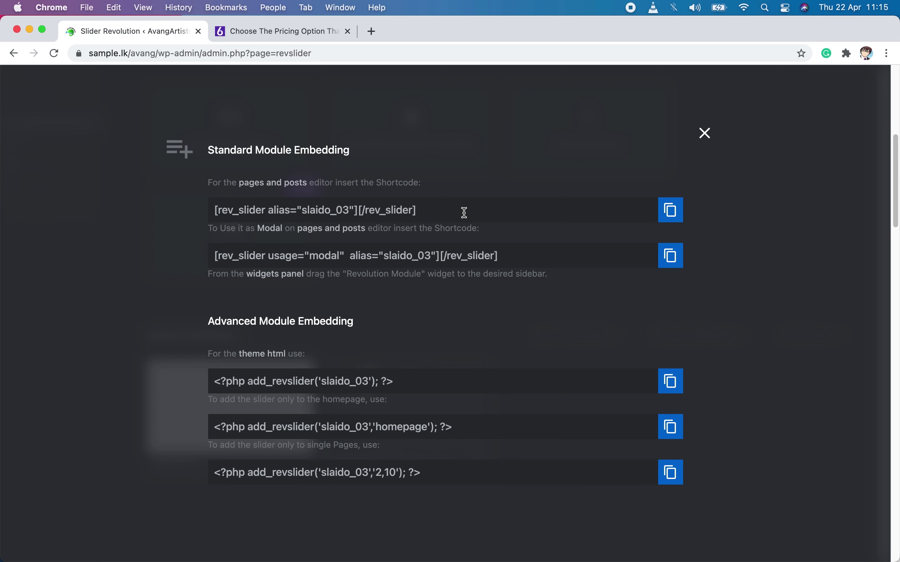
left_click_drag(544, 259, 210, 249)
left_click(536, 262)
left_click_drag(525, 257, 211, 256)
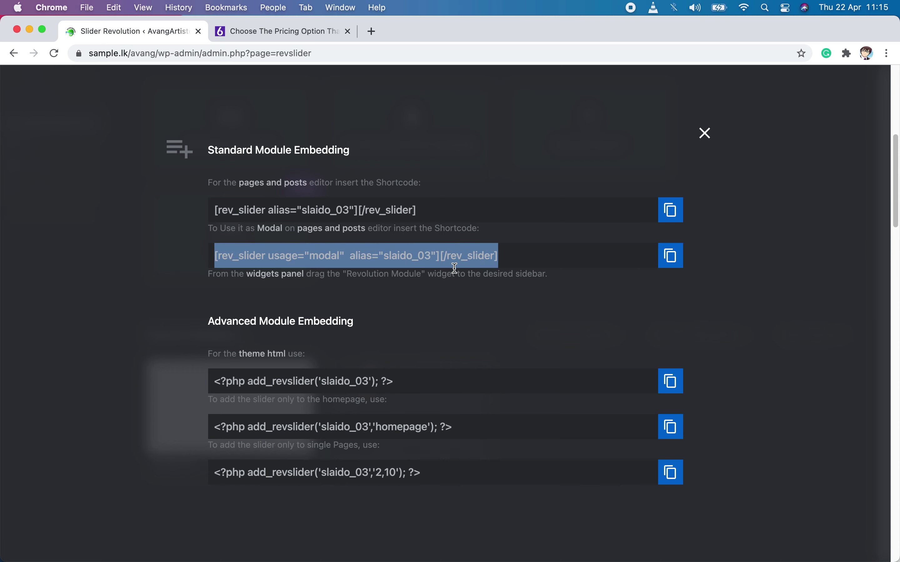
left_click(537, 259)
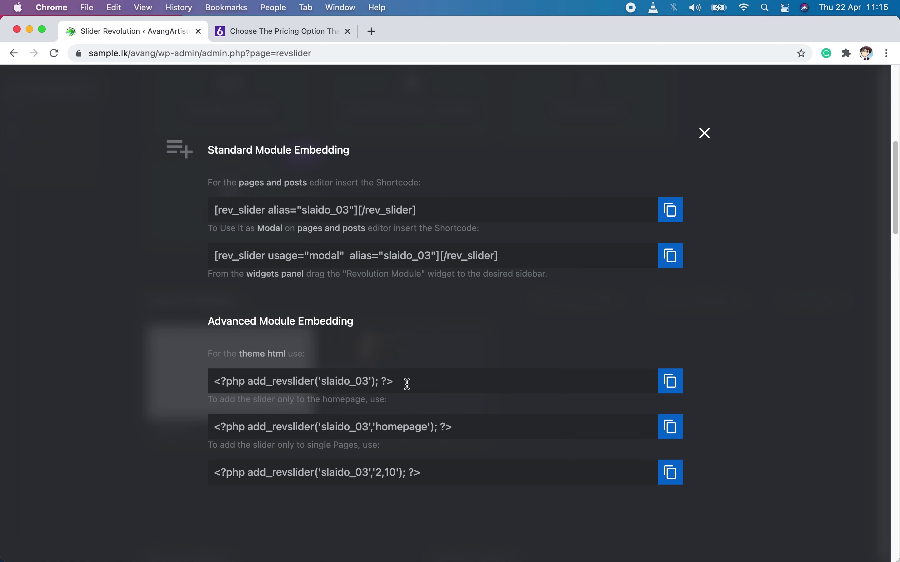
left_click_drag(408, 383, 212, 378)
left_click_drag(471, 428, 222, 427)
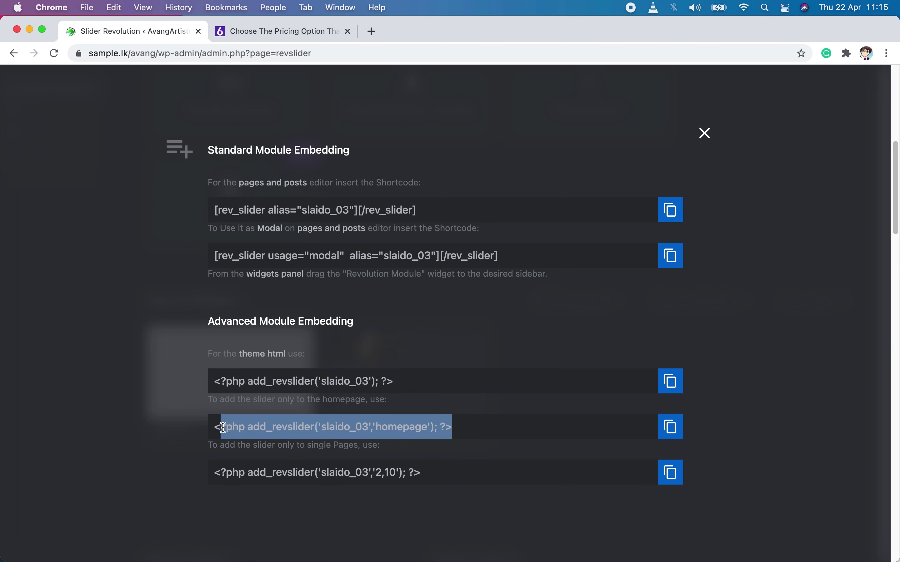
left_click(421, 428)
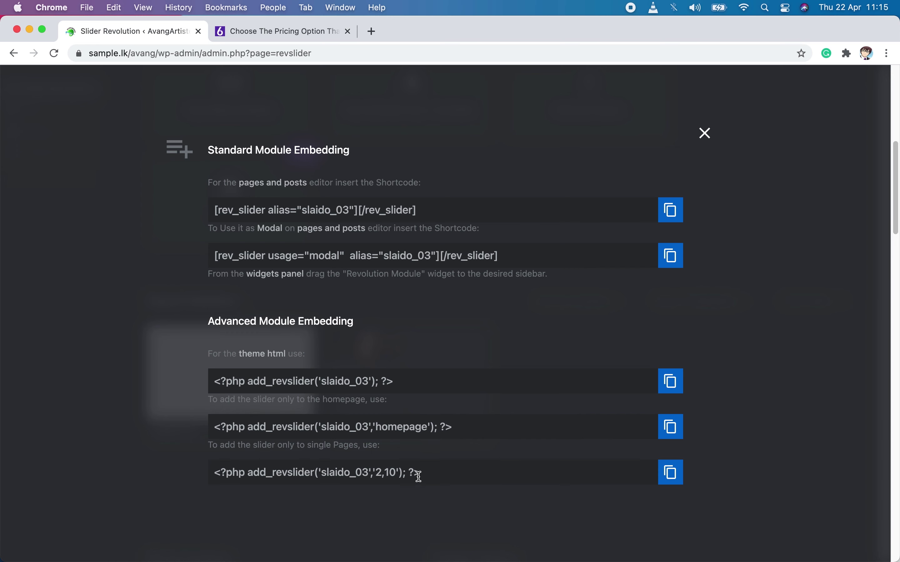
left_click_drag(436, 475, 207, 479)
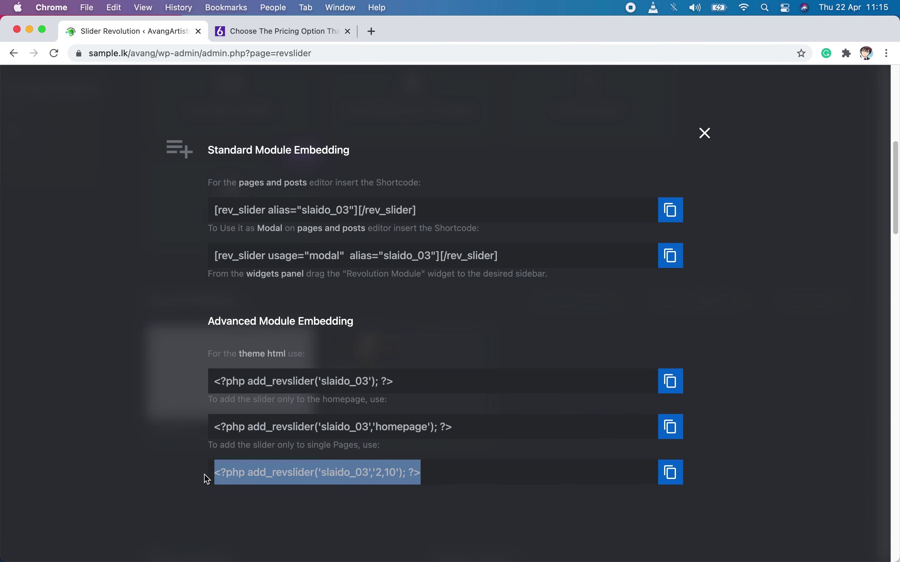
left_click(443, 475)
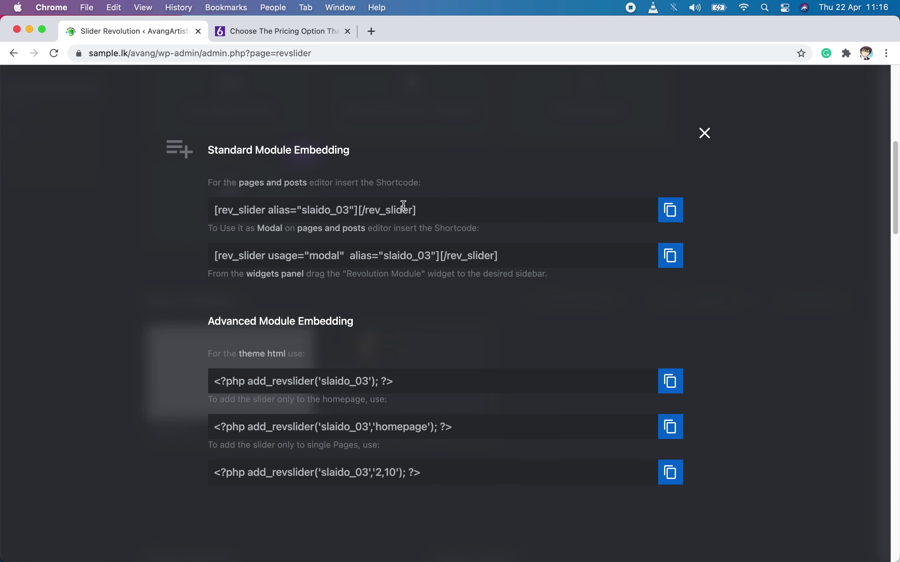
- Copy the standard pages-and-posts shortcode of Slaido_03 to the clipboard and close the embedding codes
left_click(676, 211)
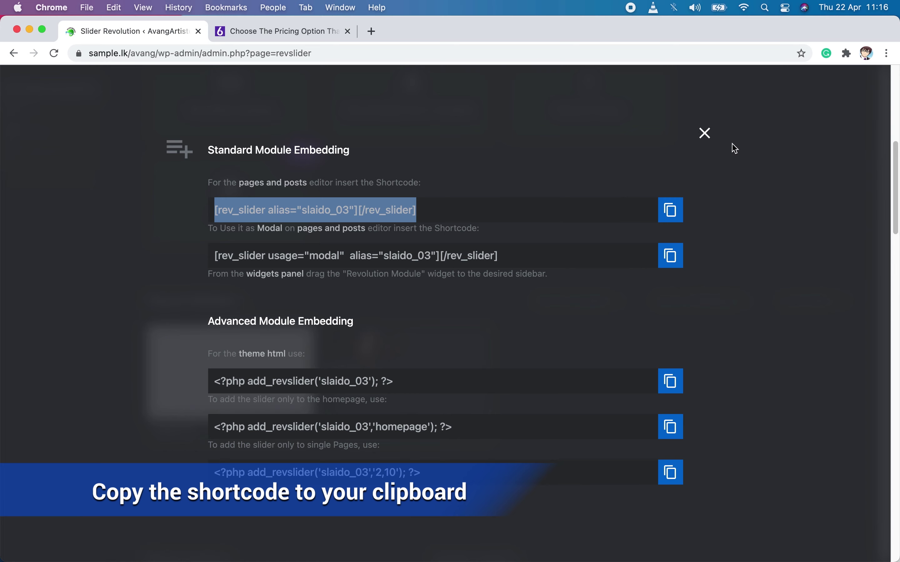
left_click(705, 133)
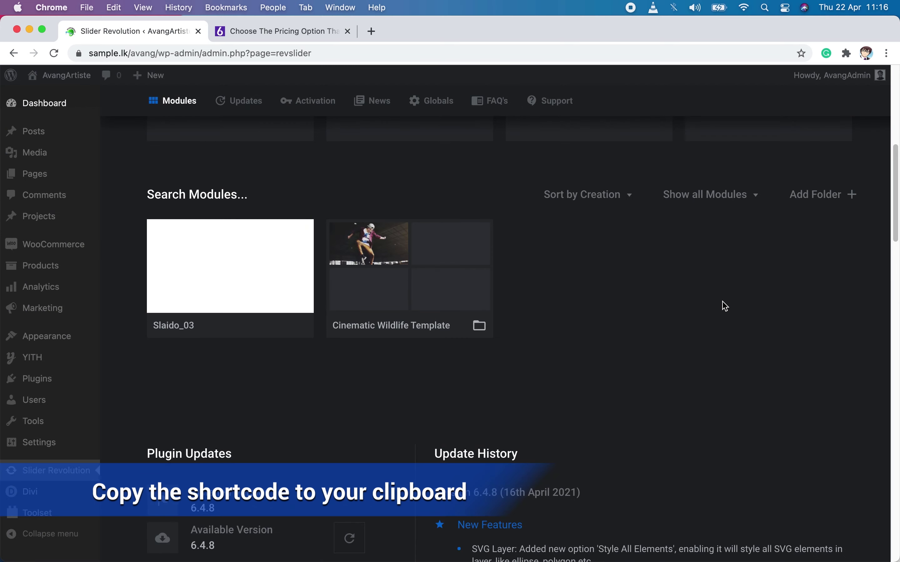
- Add a new page titled "Slider Revolution" and choose the default editor for it
mouse_move(59, 175)
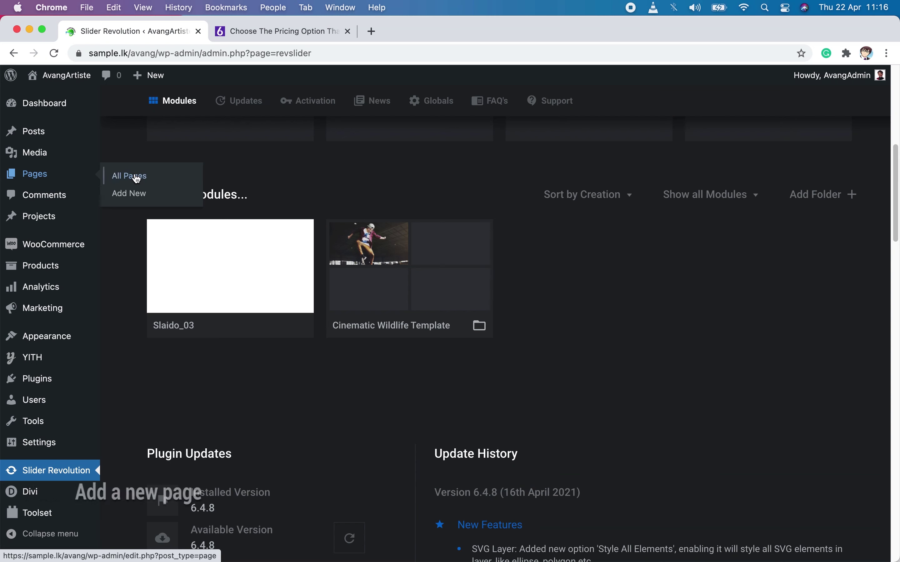
left_click(134, 201)
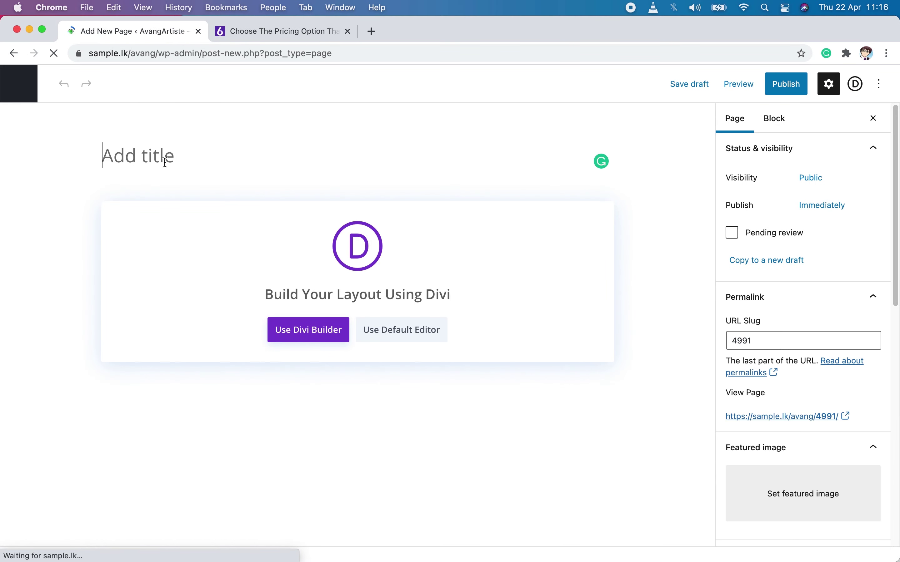
type("Slider ")
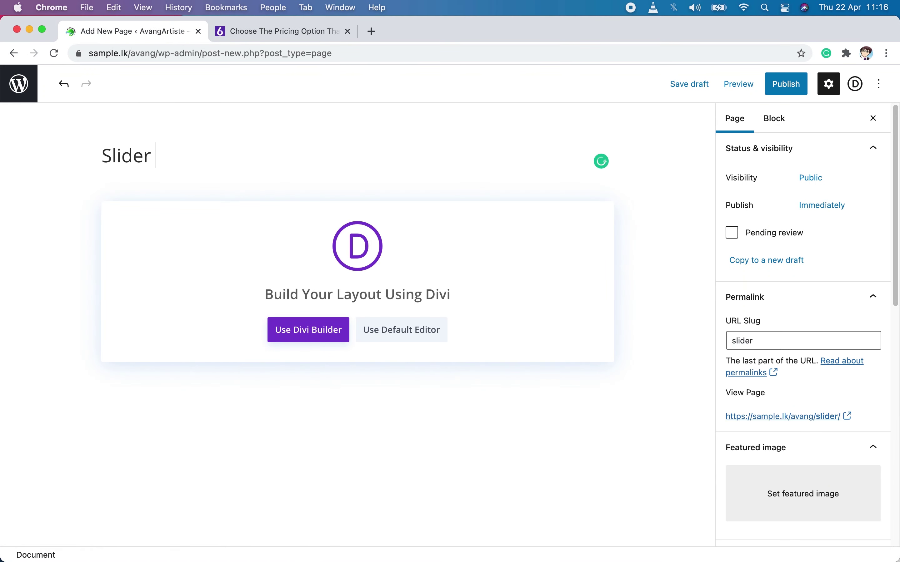
type("Revolution")
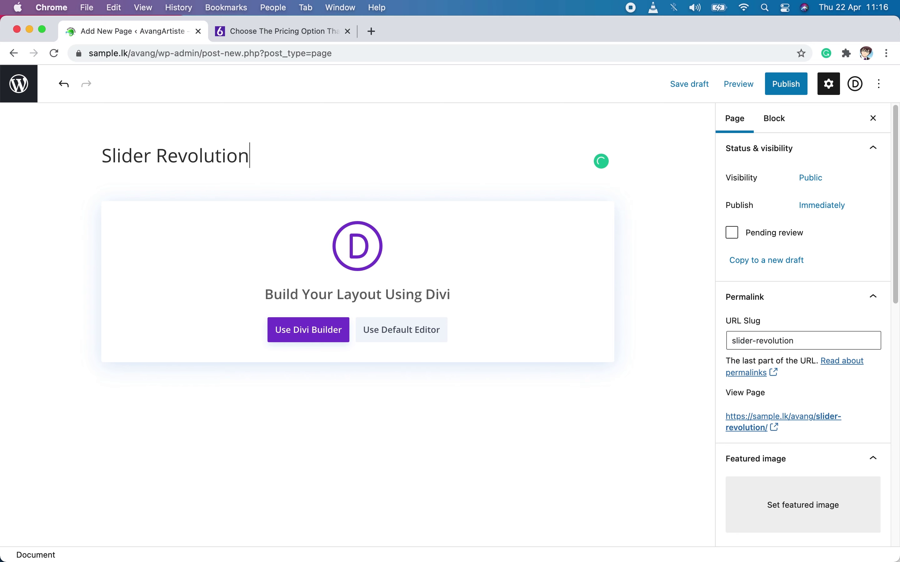
left_click(401, 339)
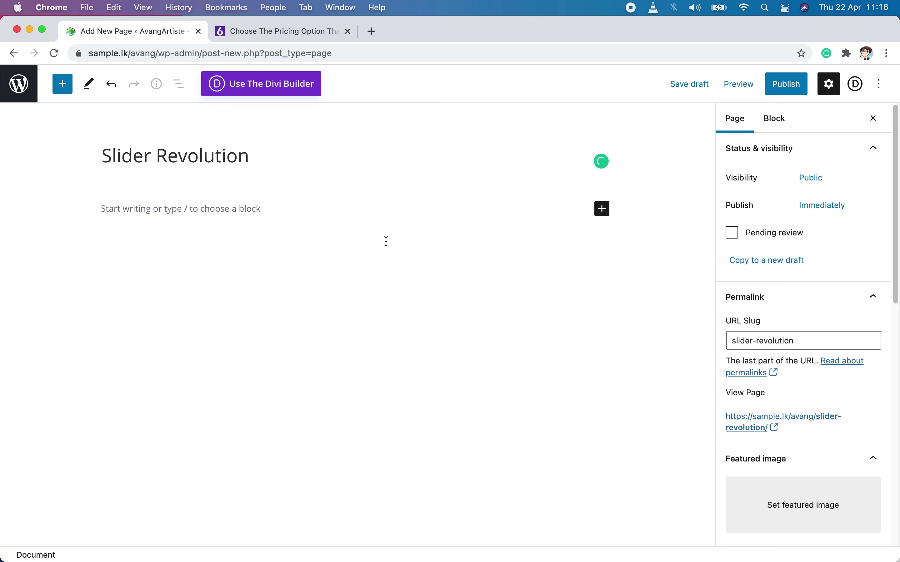
- Paste the shortcode [rev_slider alias="slaido_03"][/rev_slider] into the page body
left_click(245, 223)
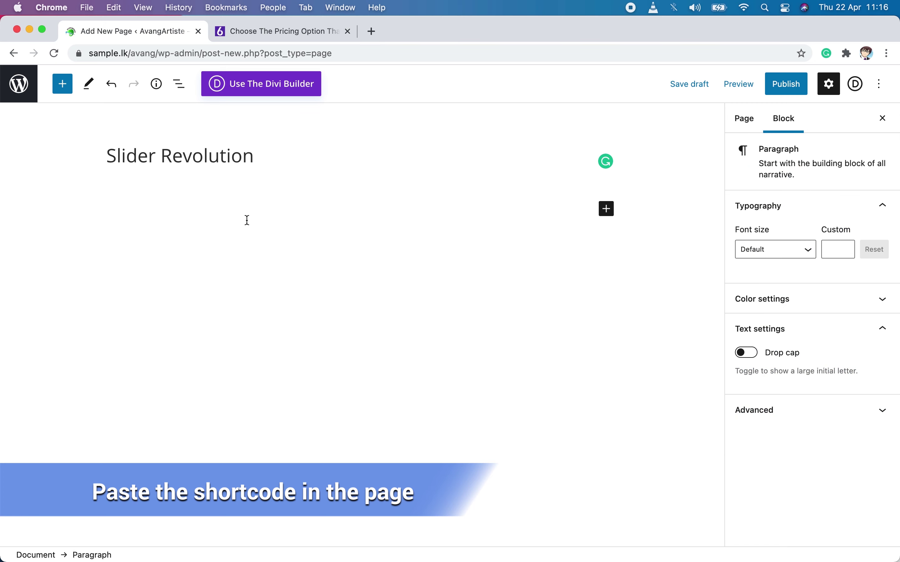
key("super+v")
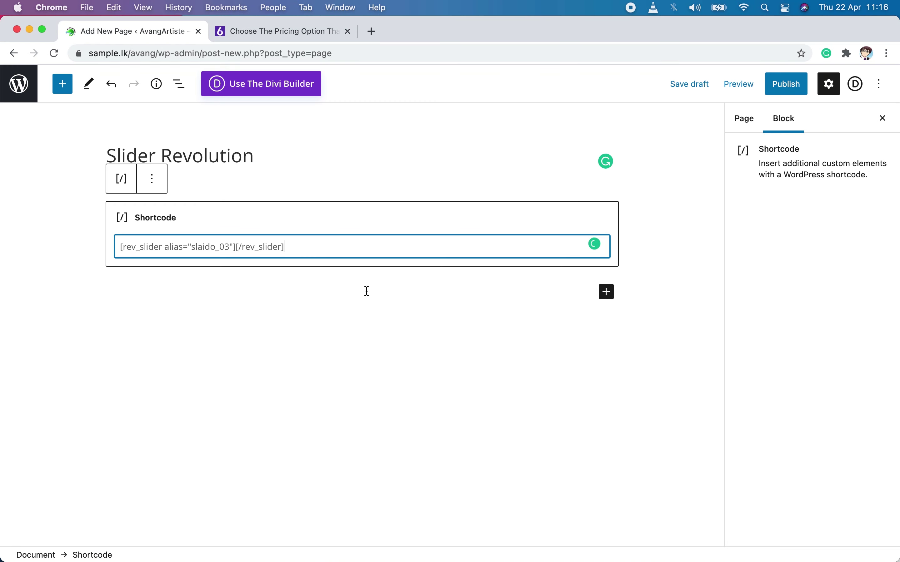
left_click(405, 372)
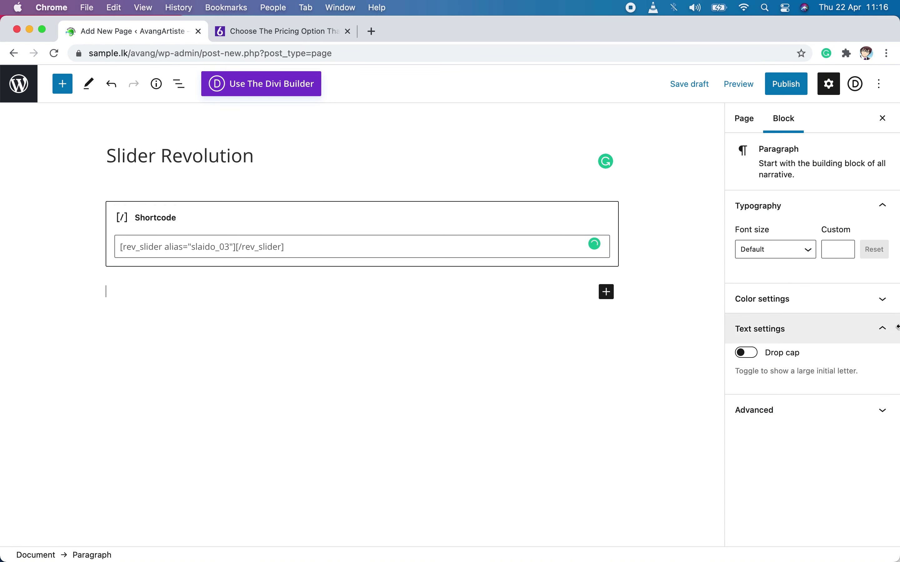
- In the page settings, change the Divi page layout to one with a wider content area
left_click(739, 125)
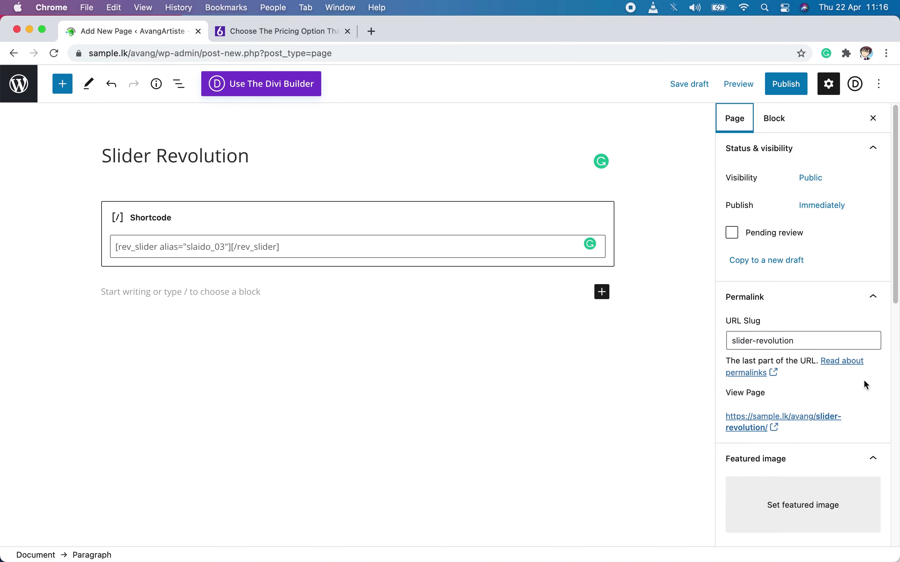
scroll(864, 379, "down", 10)
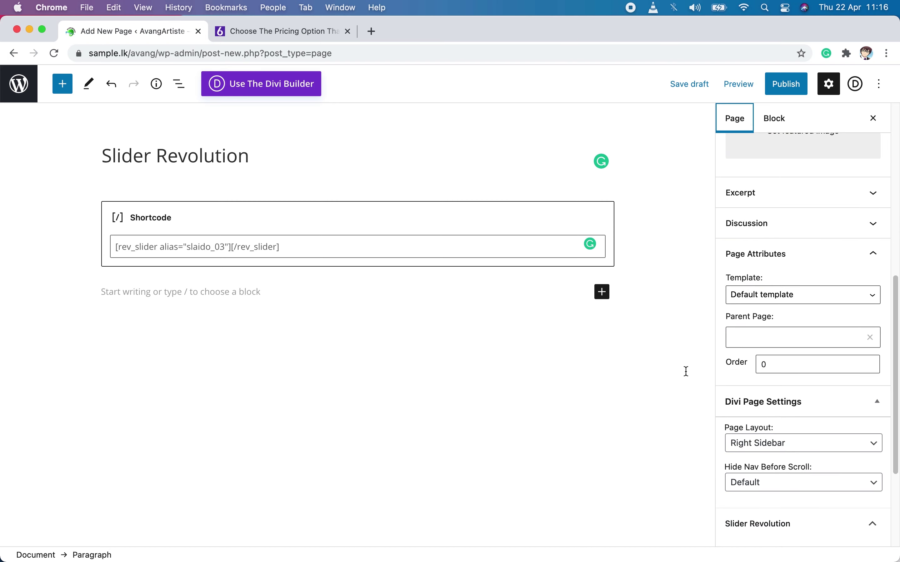
left_click(789, 442)
left_click(761, 470)
scroll(827, 345, "up", 10)
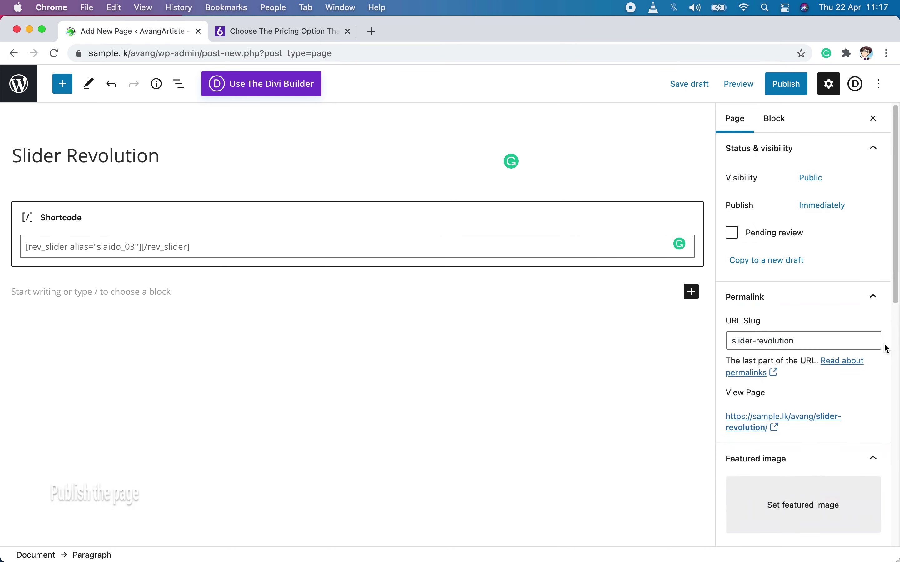
- Publish the Slider Revolution page
left_click(788, 86)
left_click(791, 90)
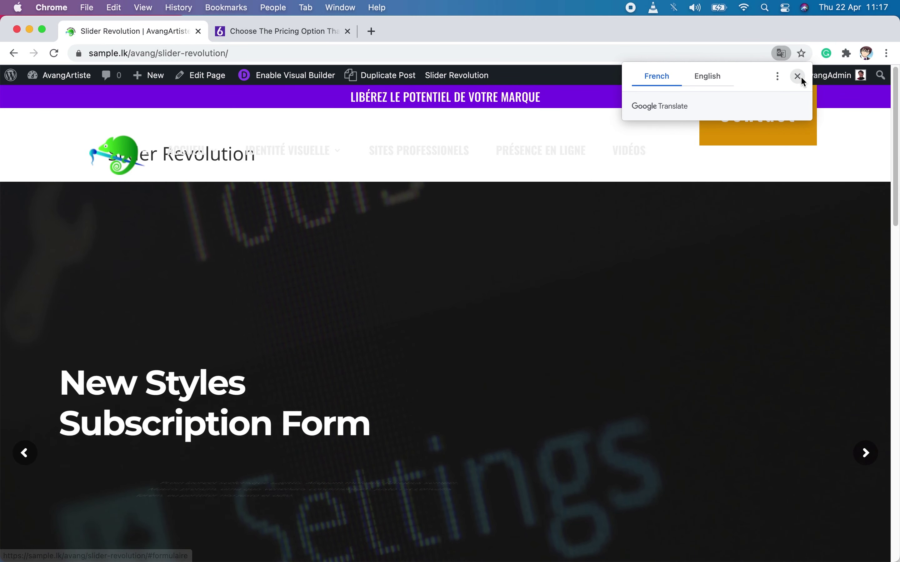
- View the slider on the published page, dismissing the translation offer, and advance it to the next slide
left_click(798, 76)
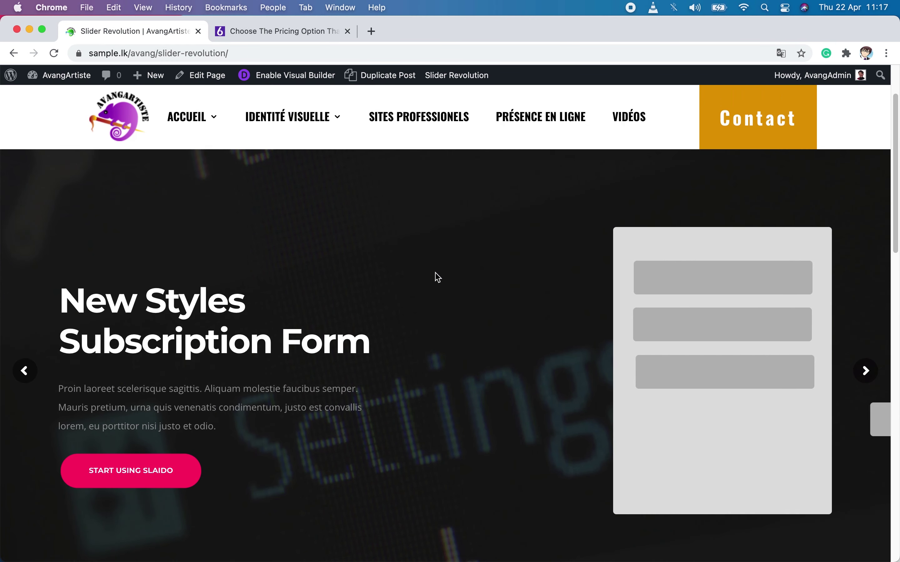
scroll(400, 364, "down", 10)
scroll(414, 368, "up", 10)
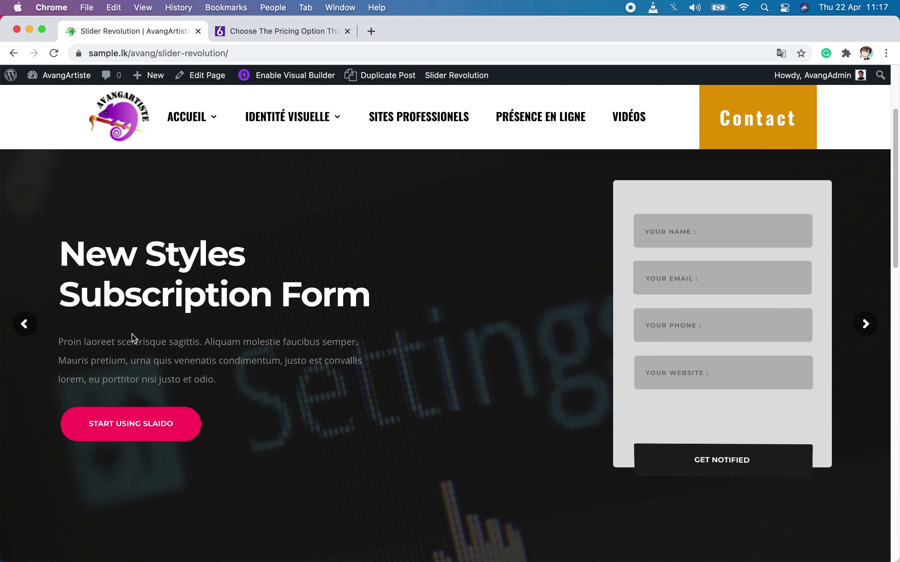
left_click(867, 325)
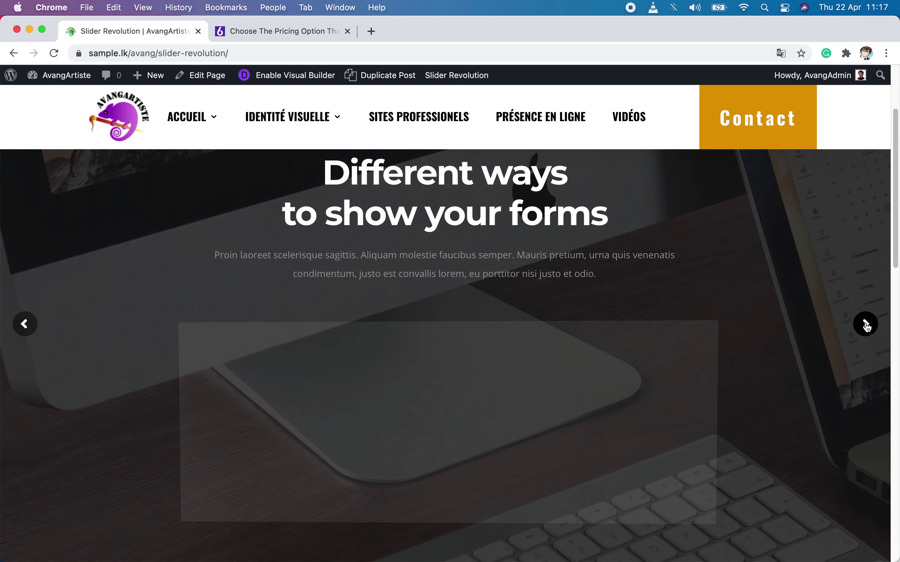